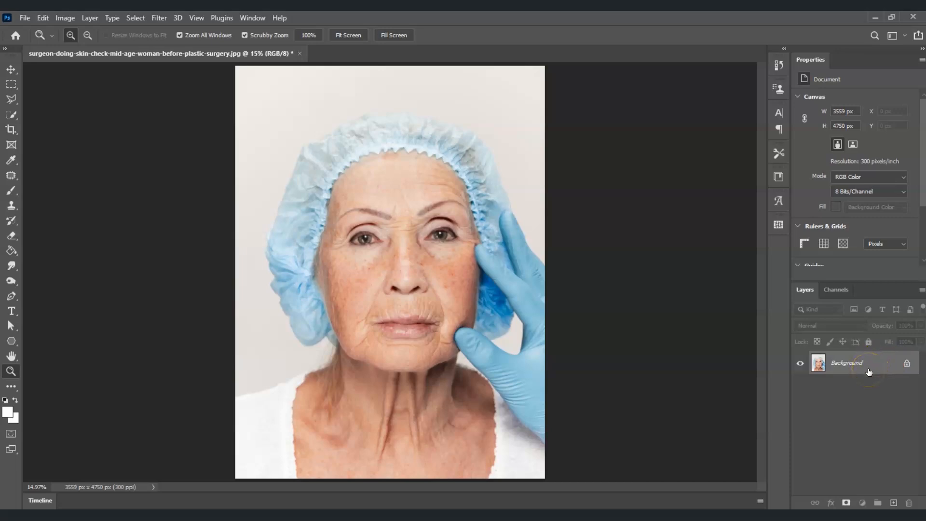
Duplicate the Background layer and hide the original Background layer.
key("ctrl+j")
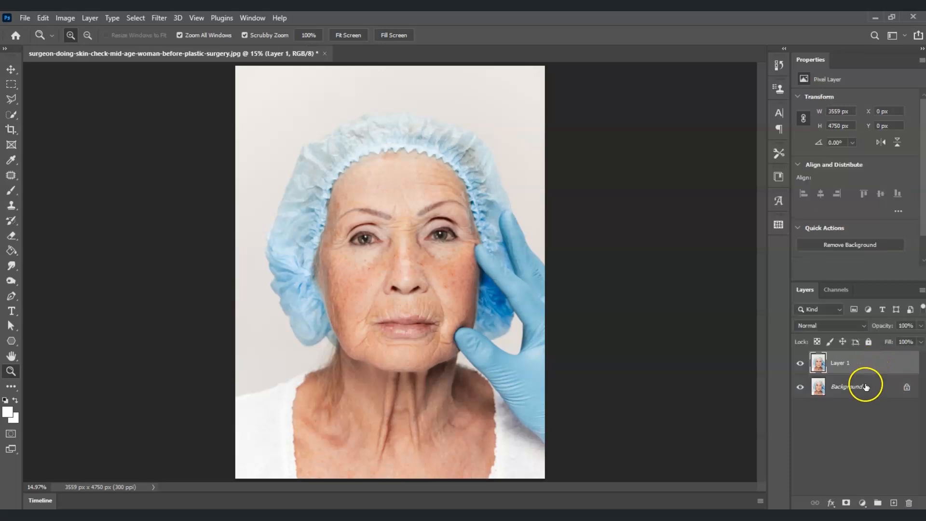
left_click(801, 388)
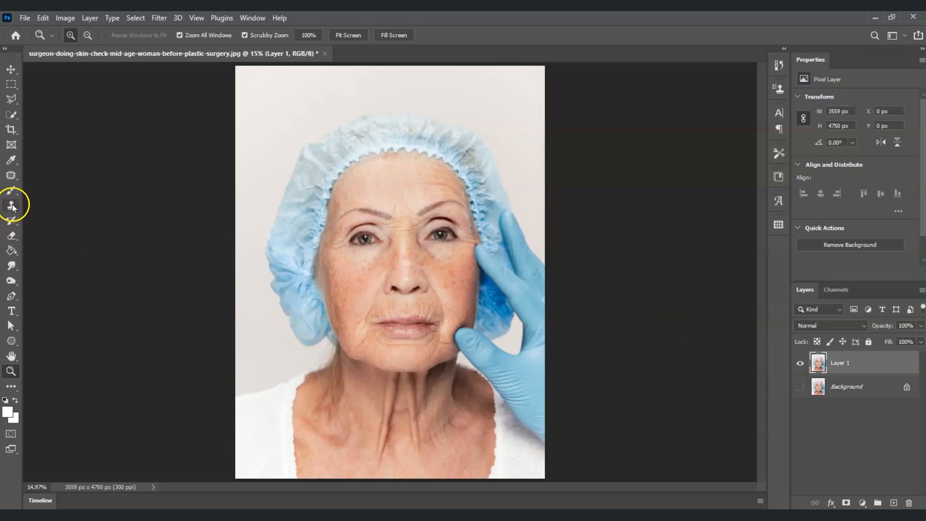
Use the Patch tool to remove the wrinkles around both eyes by patching them from nearby smooth skin, deselecting after each patch.
left_click(15, 177)
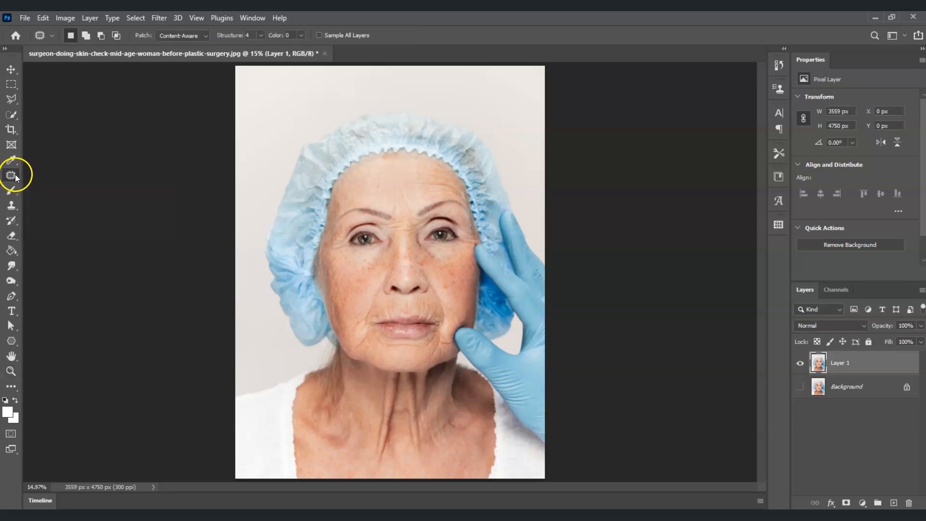
left_click(39, 175)
right_click(9, 176)
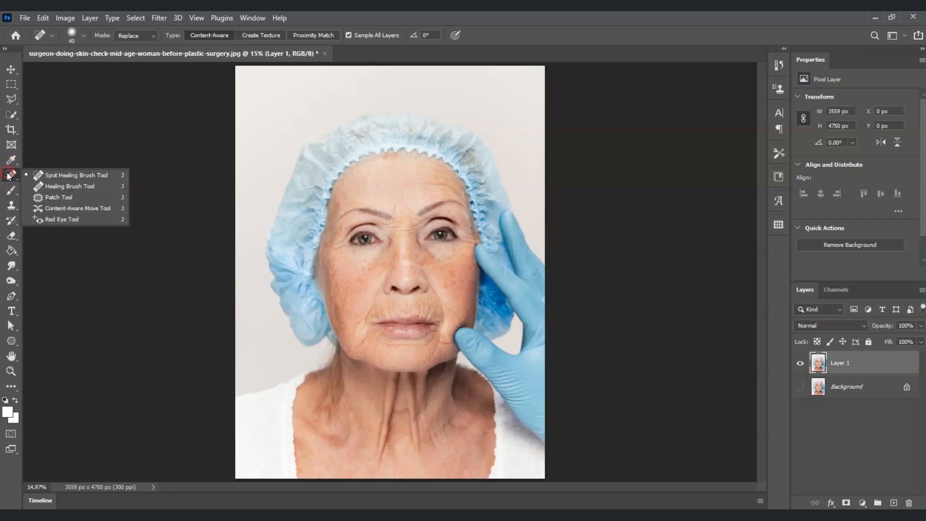
left_click(56, 196)
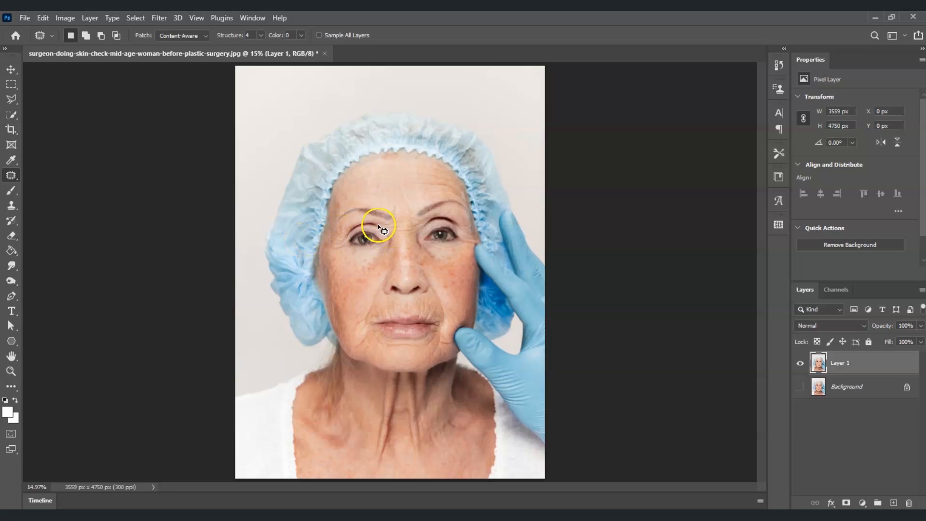
mouse_move(379, 225)
left_mouse_down()
mouse_move(355, 221)
mouse_move(346, 239)
mouse_move(371, 227)
left_mouse_up()
left_click_drag(381, 228, 381, 227)
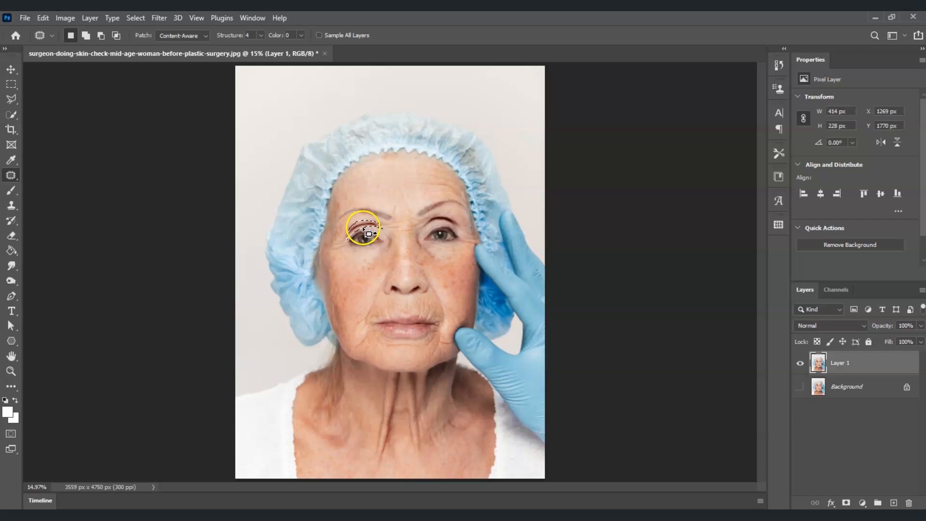
left_click(363, 227)
left_click_drag(366, 231, 360, 223)
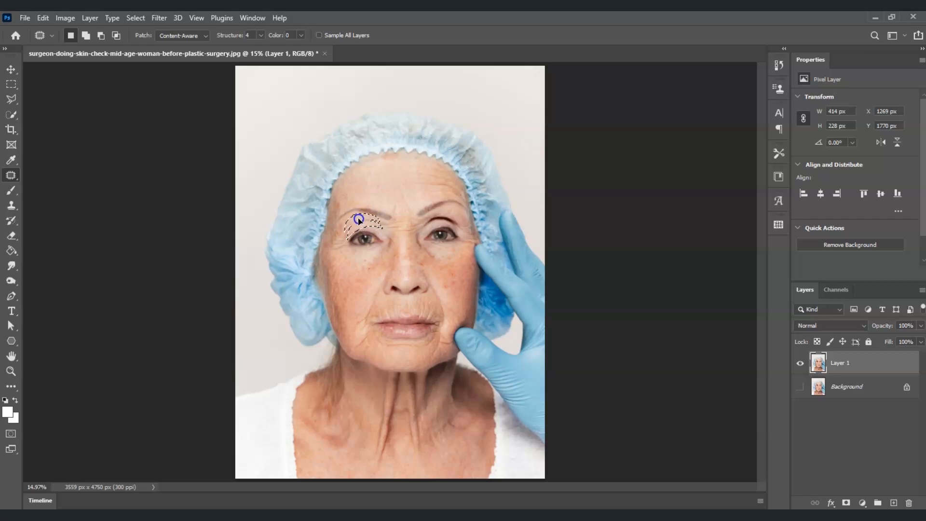
left_click_drag(359, 219, 368, 239)
key("ctrl+d")
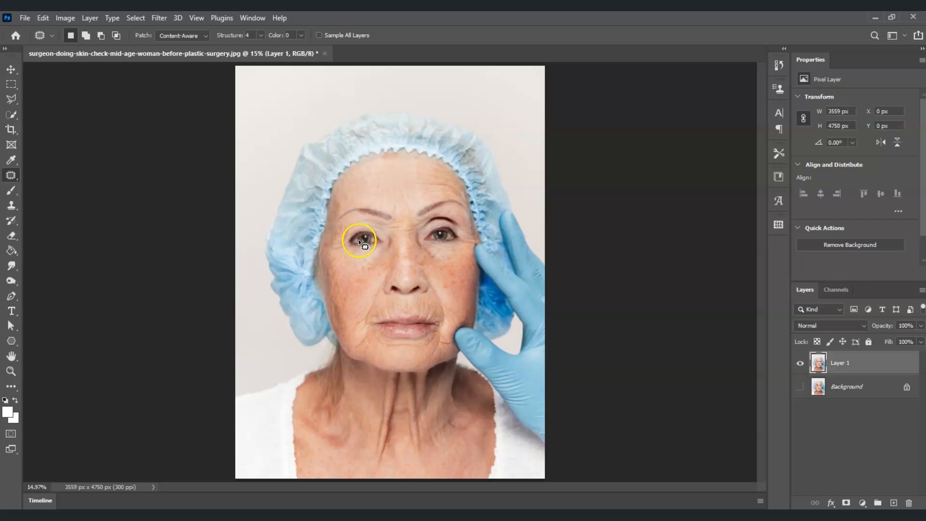
mouse_move(447, 226)
left_mouse_down()
mouse_move(438, 229)
mouse_move(460, 228)
mouse_move(422, 226)
mouse_move(452, 217)
mouse_move(457, 231)
mouse_move(444, 218)
mouse_move(455, 216)
mouse_move(450, 207)
left_mouse_up()
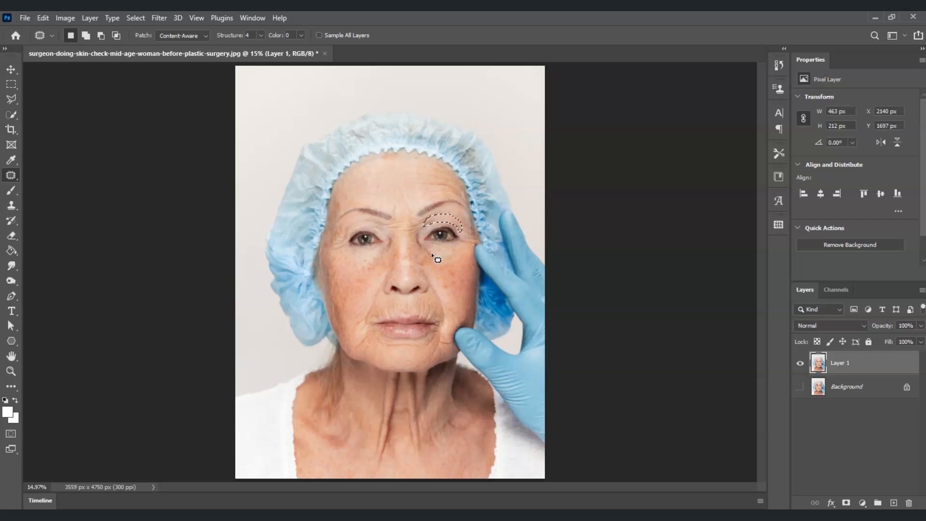
key("ctrl+d")
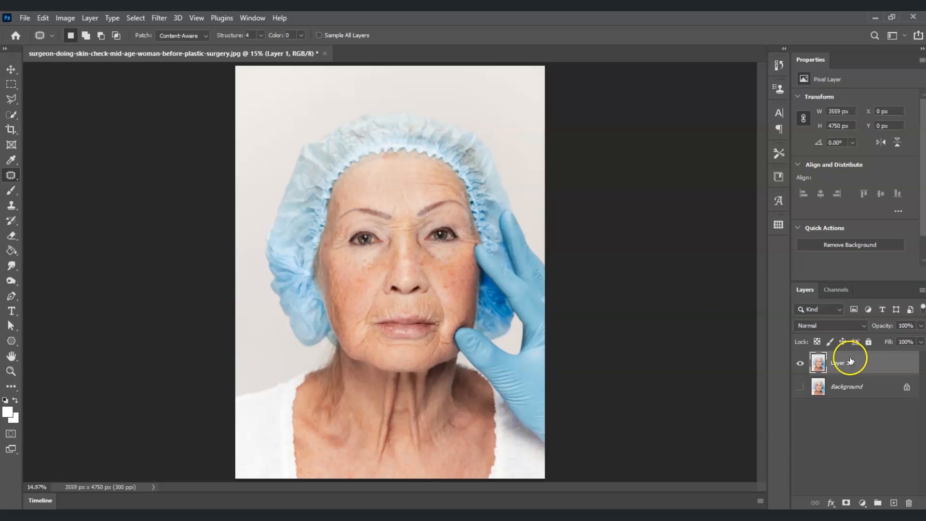
Duplicate the retouched layer and rename the copy "for shallow lines".
left_click_drag(840, 362, 852, 381)
key("ctrl+j")
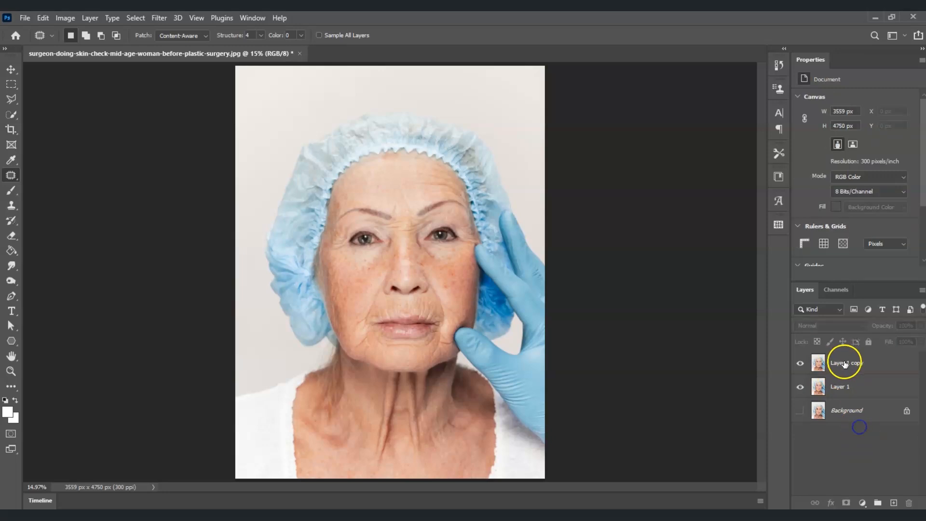
double_click(844, 363)
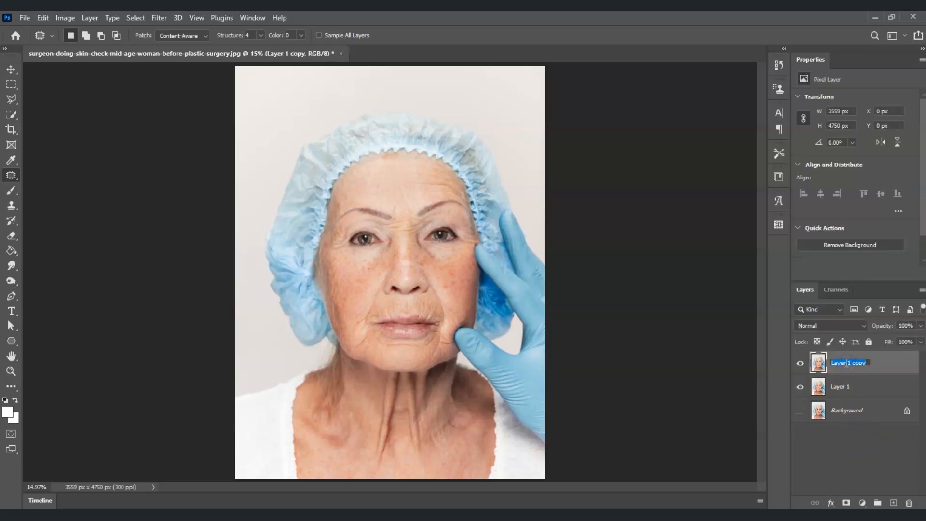
type("shallow lines")
left_click(870, 447)
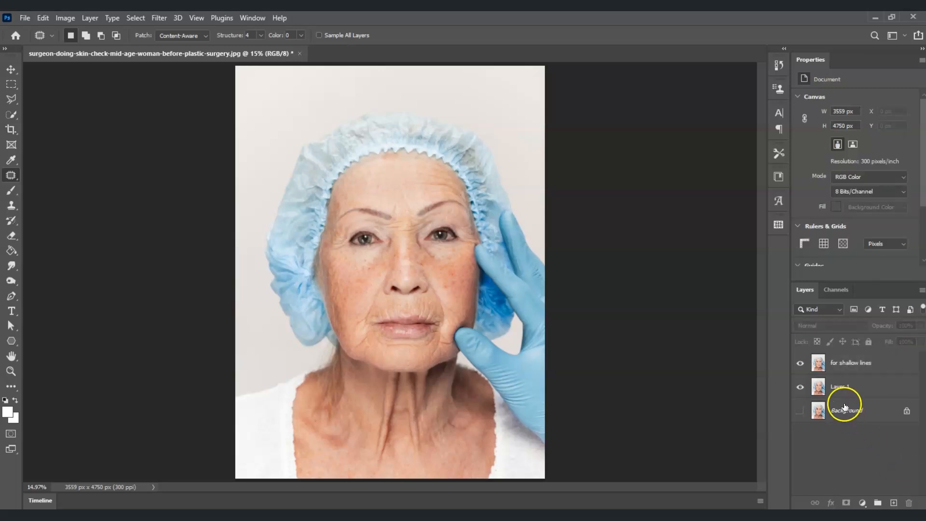
Apply a Gaussian Blur with a radius of 20 pixels to the for shallow lines layer.
left_click(825, 368)
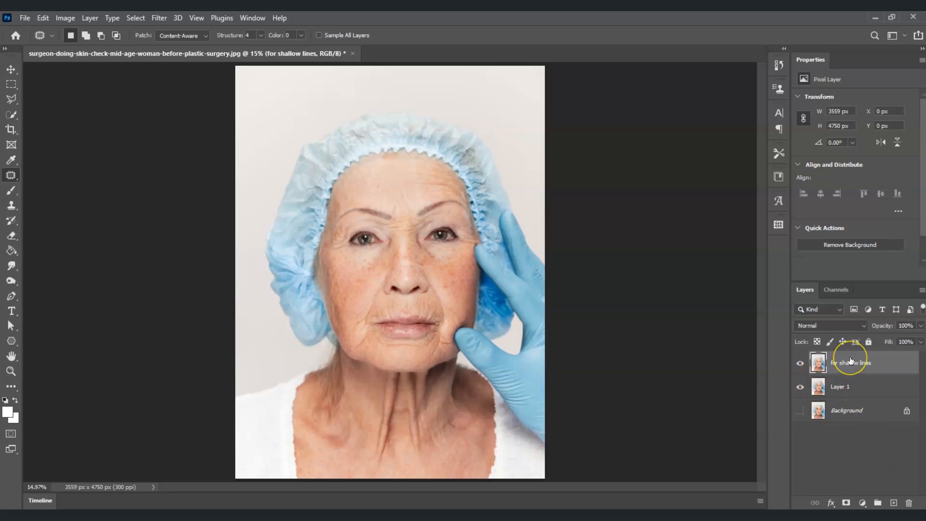
left_click(859, 365)
left_click(160, 18)
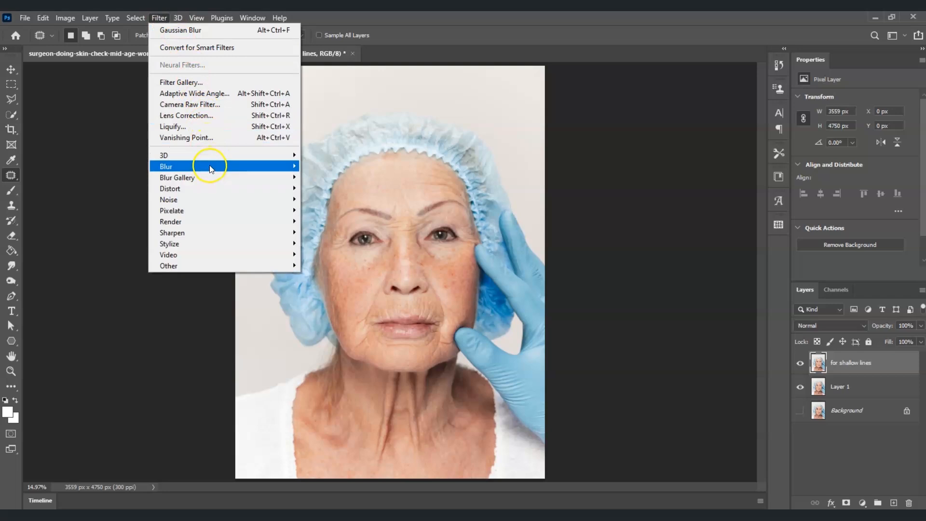
mouse_move(226, 166)
left_click(326, 209)
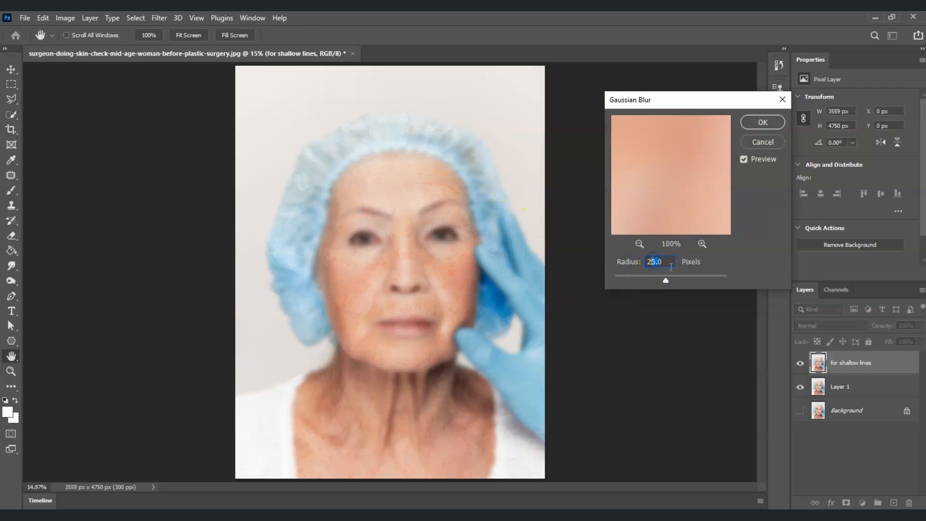
type("200")
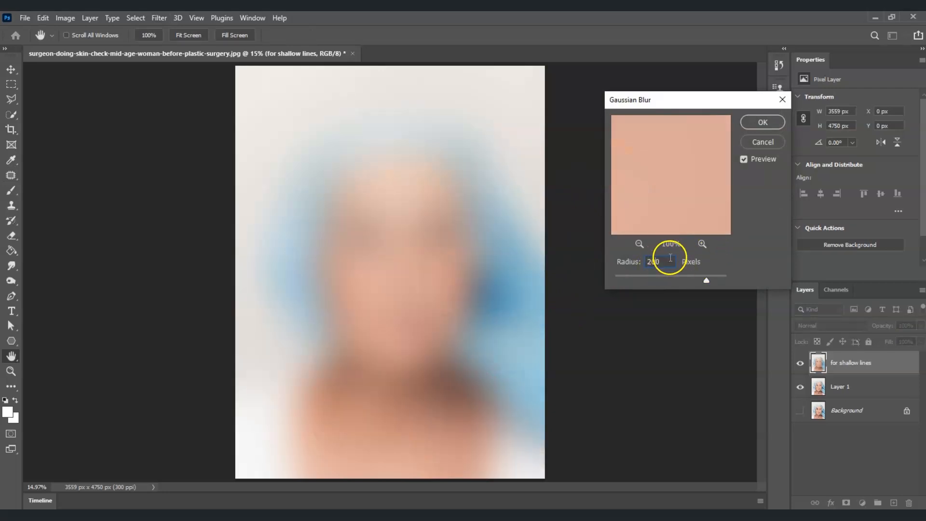
key("BackSpace")
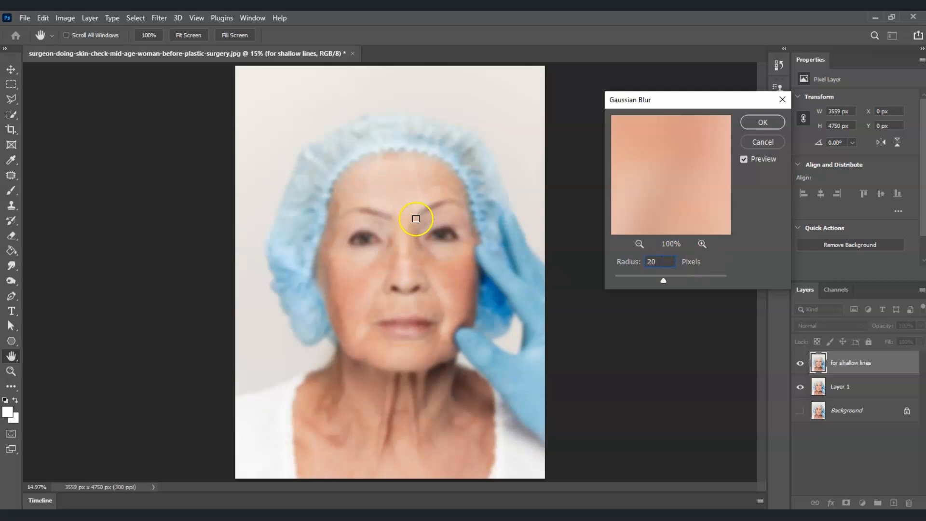
left_click(763, 124)
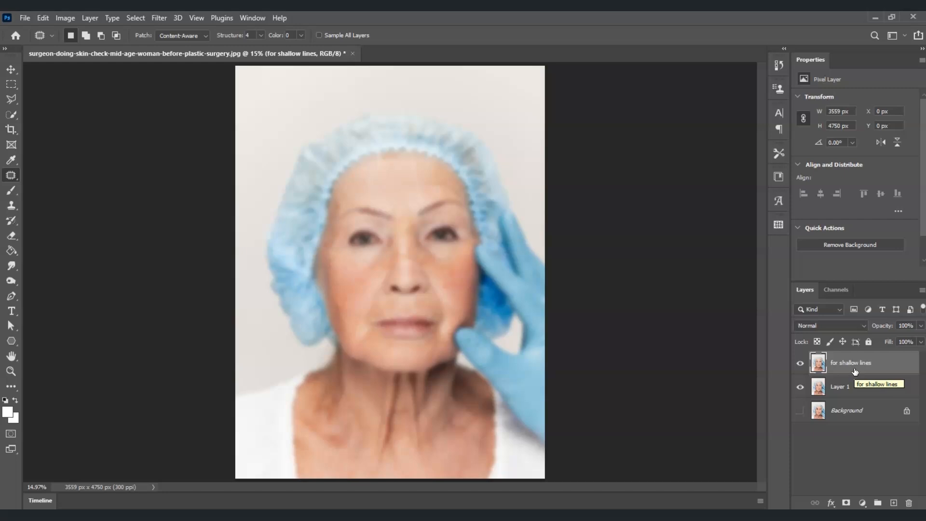
Add a black hide-all layer mask to the for shallow lines layer and select the mask.
left_click(843, 386)
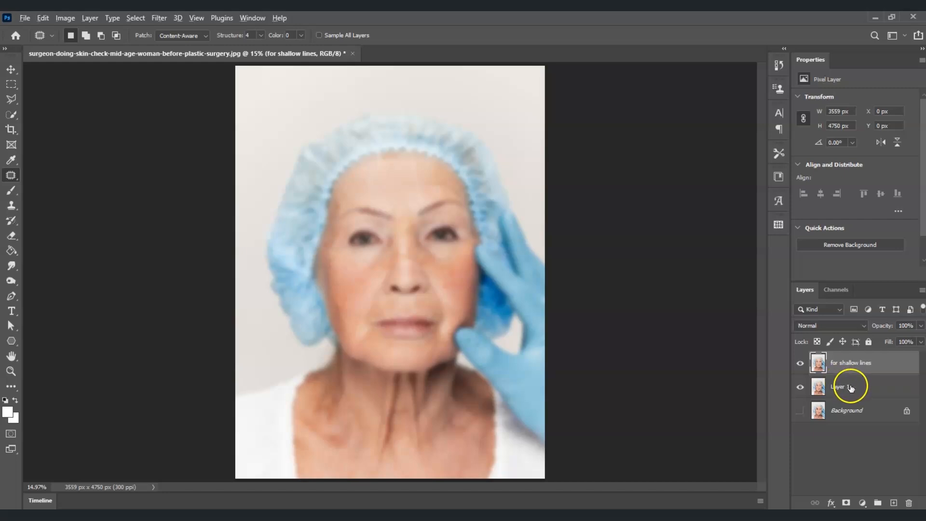
left_click(846, 503, "alt")
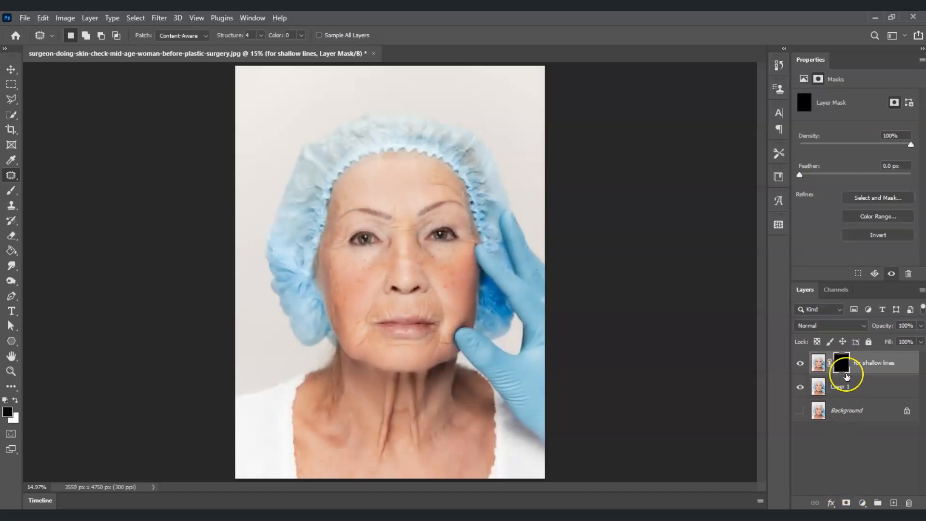
left_click(845, 366)
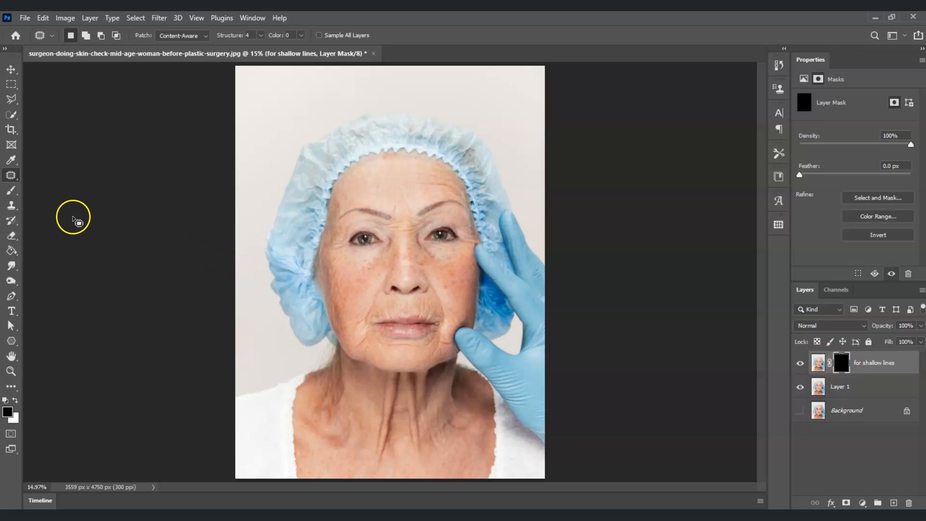
Set a white soft round brush of 306 px at 20% opacity and paint the mask under the left eye and across the forehead.
left_click(14, 195)
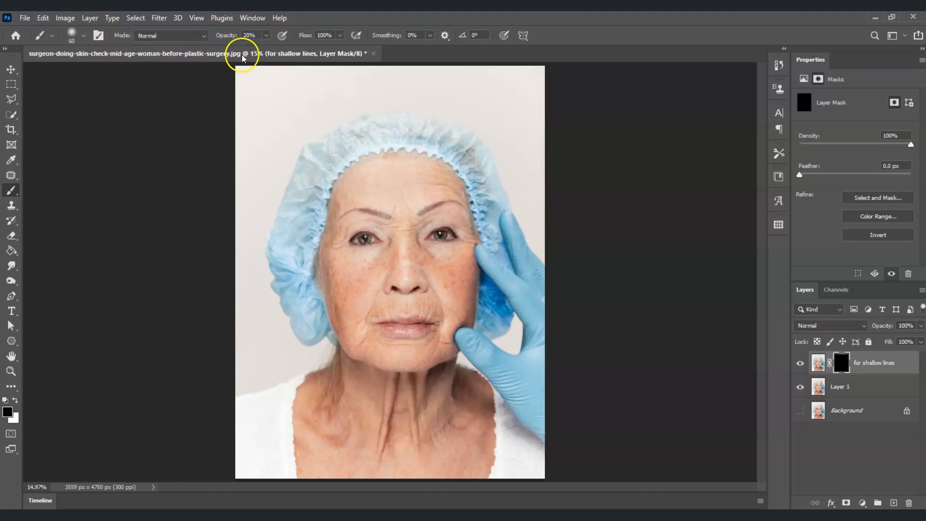
key("x")
left_click(9, 413)
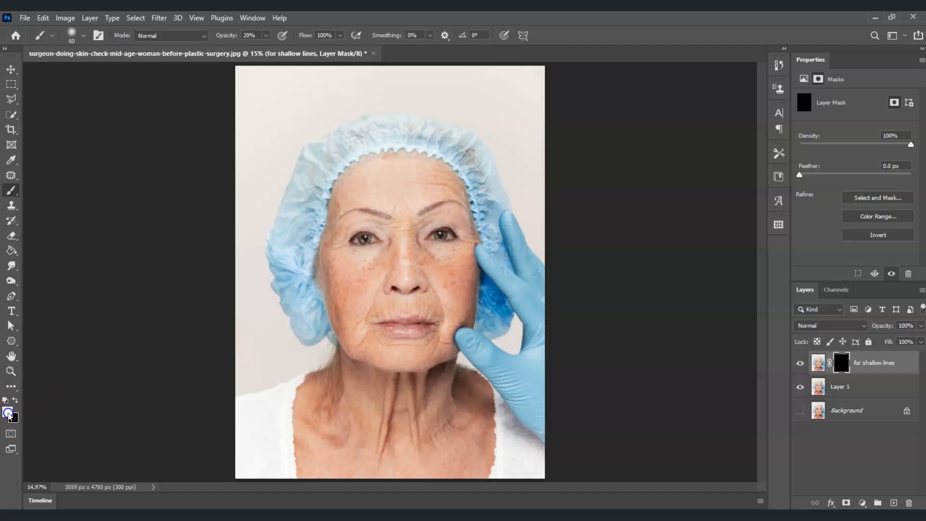
key("Escape")
left_click(82, 36)
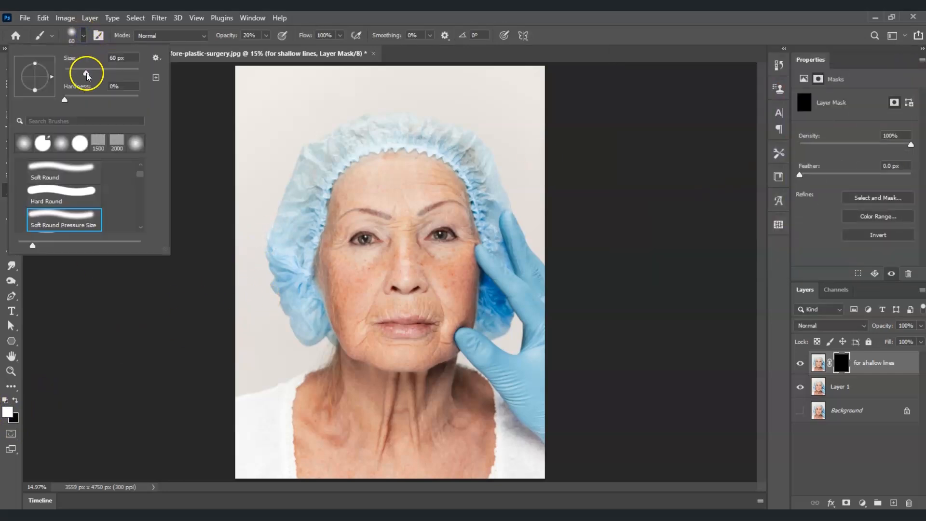
double_click(82, 37)
left_click_drag(86, 72, 115, 73)
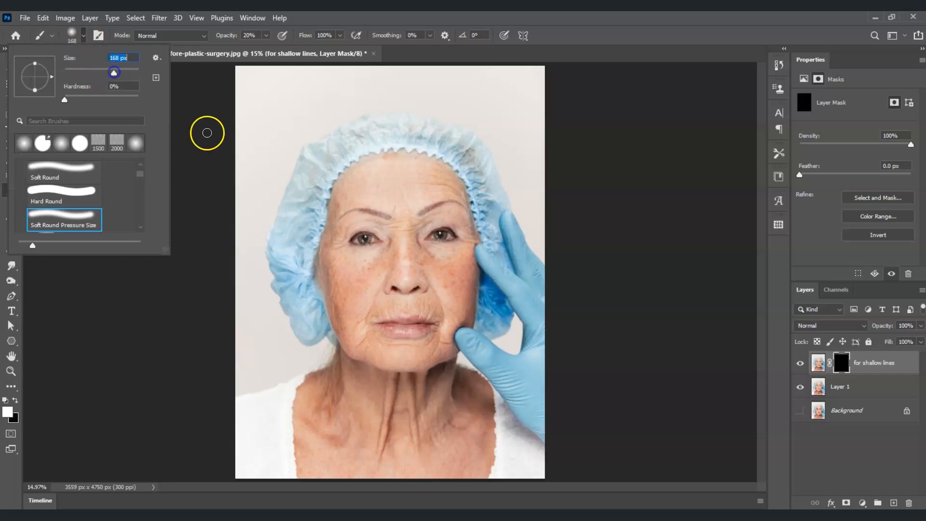
left_click(124, 73)
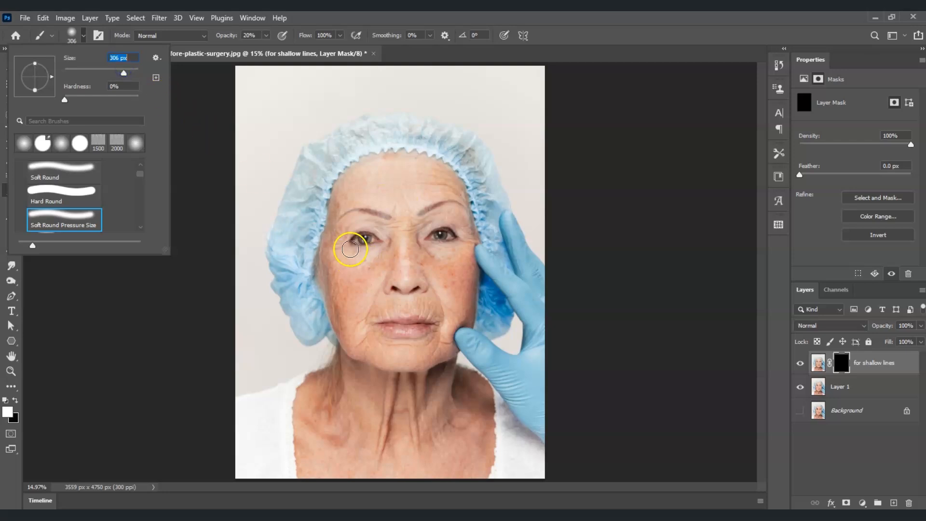
mouse_move(368, 270)
left_mouse_down()
mouse_move(356, 294)
mouse_move(356, 273)
mouse_move(349, 292)
mouse_move(362, 269)
left_mouse_up()
left_click_drag(407, 185, 441, 187)
Zoom in on the face and paint the mask with a 90 px brush over the cheeks, brow area and around the eyes.
key("z")
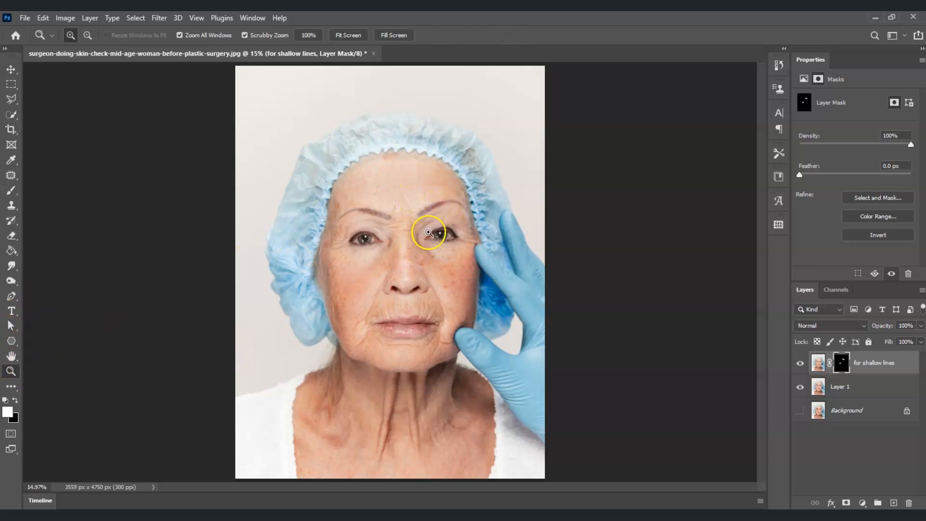
left_click_drag(434, 231, 637, 205)
left_click_drag(760, 196, 758, 241)
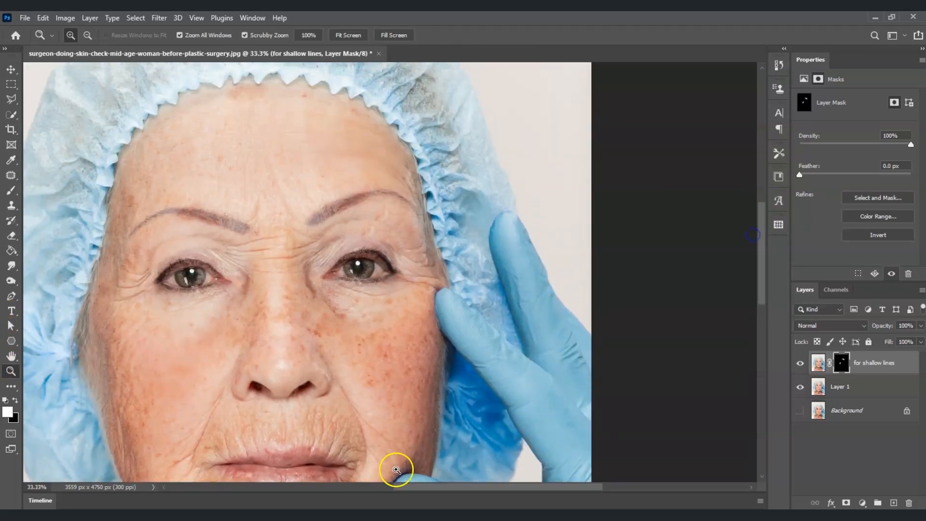
left_click_drag(480, 488, 446, 486)
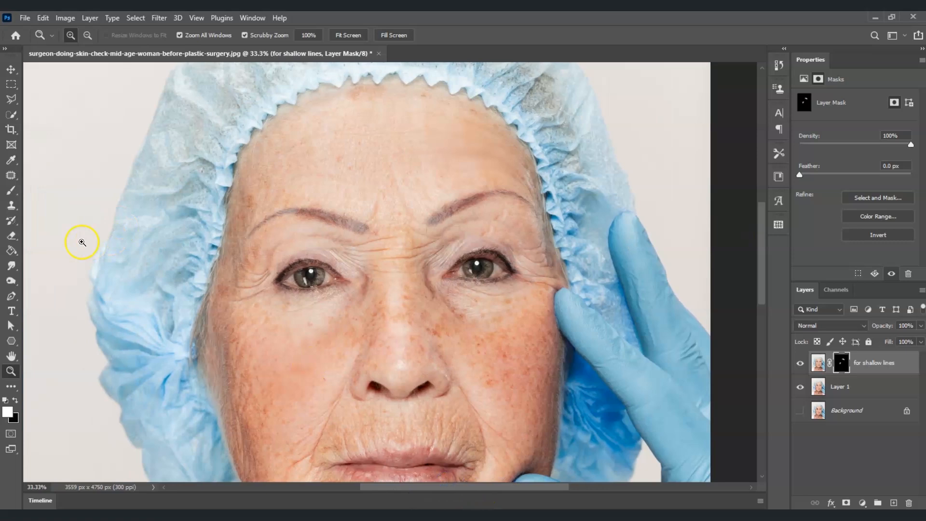
key("b")
key("bracketleft")
key("bracketleft")
key("bracketleft")
mouse_move(263, 274)
left_mouse_down()
mouse_move(250, 299)
mouse_move(233, 304)
left_mouse_up()
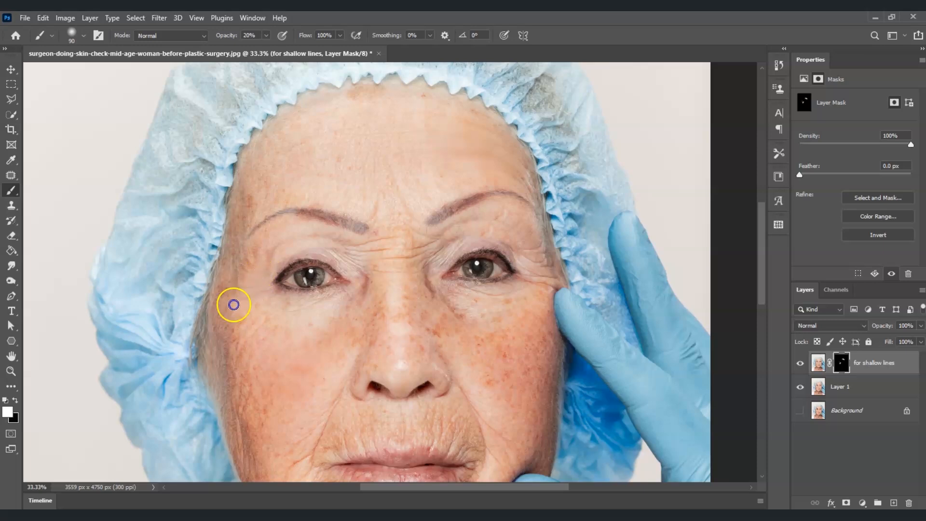
mouse_move(334, 244)
left_mouse_down()
mouse_move(362, 233)
mouse_move(370, 252)
mouse_move(366, 244)
mouse_move(357, 252)
mouse_move(409, 259)
mouse_move(353, 268)
left_mouse_up()
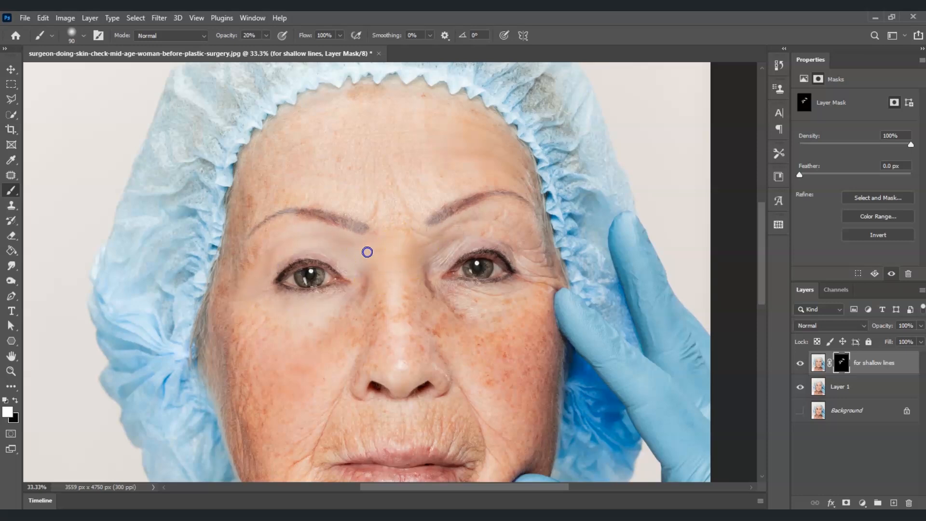
mouse_move(398, 258)
left_mouse_down()
mouse_move(411, 239)
mouse_move(369, 138)
mouse_move(379, 133)
mouse_move(359, 132)
mouse_move(482, 166)
left_mouse_up()
left_click_drag(521, 224, 461, 236)
mouse_move(527, 252)
left_mouse_down()
mouse_move(521, 289)
mouse_move(535, 275)
left_mouse_up()
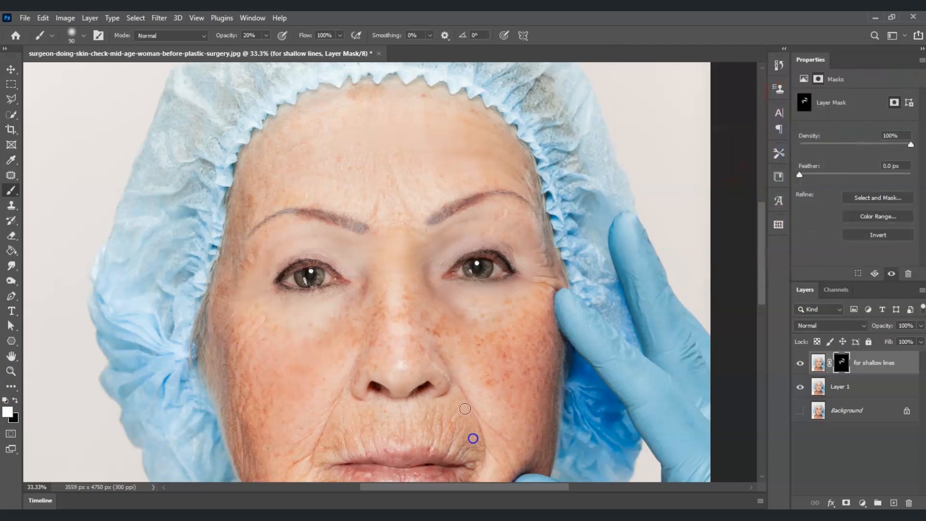
Enlarge the brush to 125 px and keep painting the mask over the forehead, cheeks, mouth and chin.
key("bracketright")
key("bracketright")
left_click_drag(464, 409, 486, 433)
left_click_drag(376, 430, 367, 410)
left_click_drag(315, 430, 338, 395)
left_click_drag(298, 158, 376, 202)
left_click_drag(761, 243, 761, 286)
left_click_drag(297, 331, 303, 272)
mouse_move(455, 340)
left_mouse_down()
mouse_move(492, 319)
mouse_move(477, 323)
left_mouse_up()
mouse_move(341, 269)
left_mouse_down()
mouse_move(428, 236)
mouse_move(502, 325)
left_mouse_up()
mouse_move(446, 327)
left_mouse_down()
mouse_move(443, 379)
mouse_move(367, 357)
left_mouse_up()
left_click_drag(256, 302, 241, 260)
left_click_drag(555, 113, 545, 110)
left_click_drag(258, 154, 236, 176)
left_click_drag(509, 317, 508, 334)
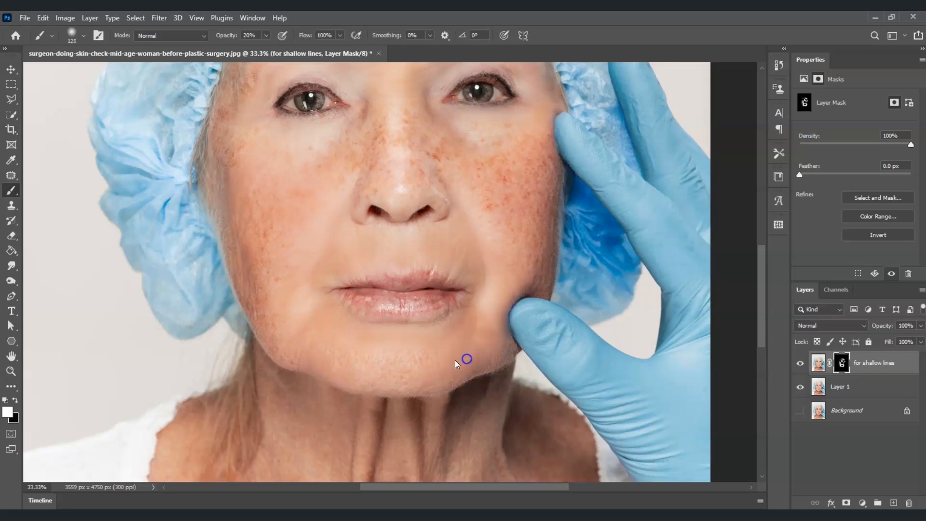
Continue painting the mask around the nose, mouth and lower cheeks, then fit the whole image on screen.
scroll(456, 363, "up", 5)
mouse_move(506, 185)
left_mouse_down()
mouse_move(500, 194)
mouse_move(530, 176)
left_mouse_up()
left_click_drag(396, 461, 412, 463)
left_click_drag(467, 449, 519, 395)
left_click_drag(540, 362, 548, 347)
scroll(530, 357, "down", 3)
left_click_drag(308, 408, 329, 415)
left_click_drag(238, 290, 374, 211)
left_click_drag(446, 258, 440, 266)
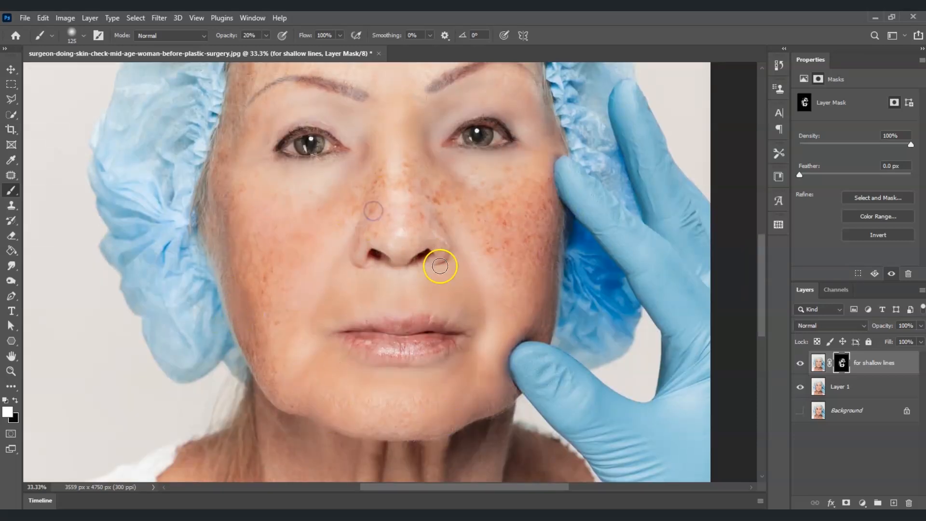
scroll(434, 273, "up", 5)
left_click(11, 371)
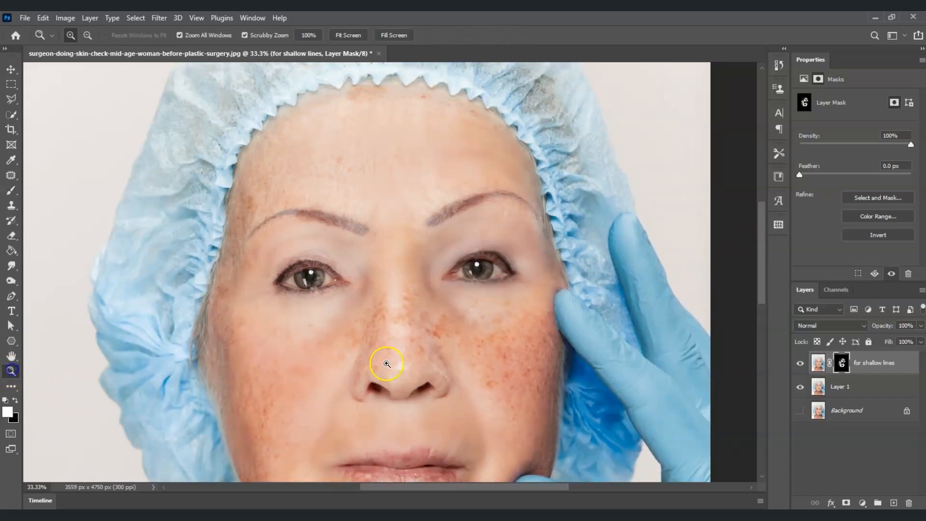
scroll(423, 332, "down", 1)
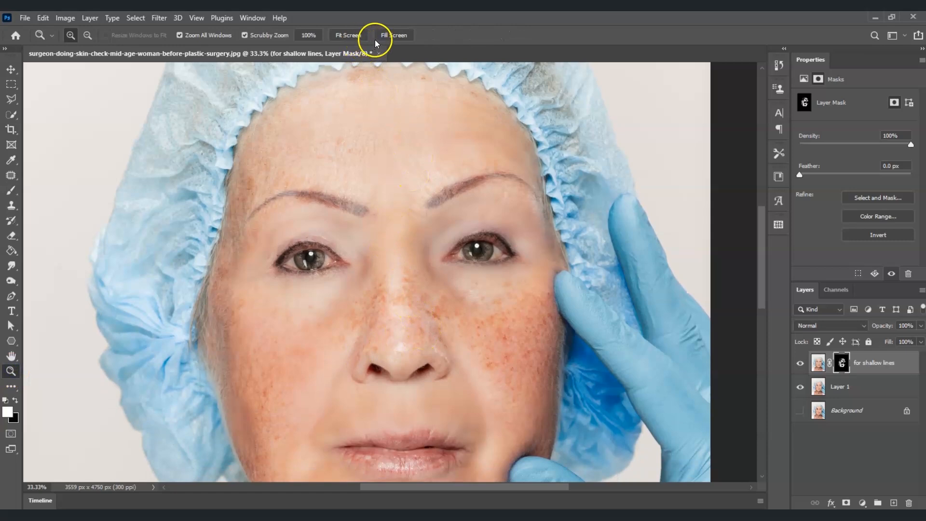
left_click(355, 35)
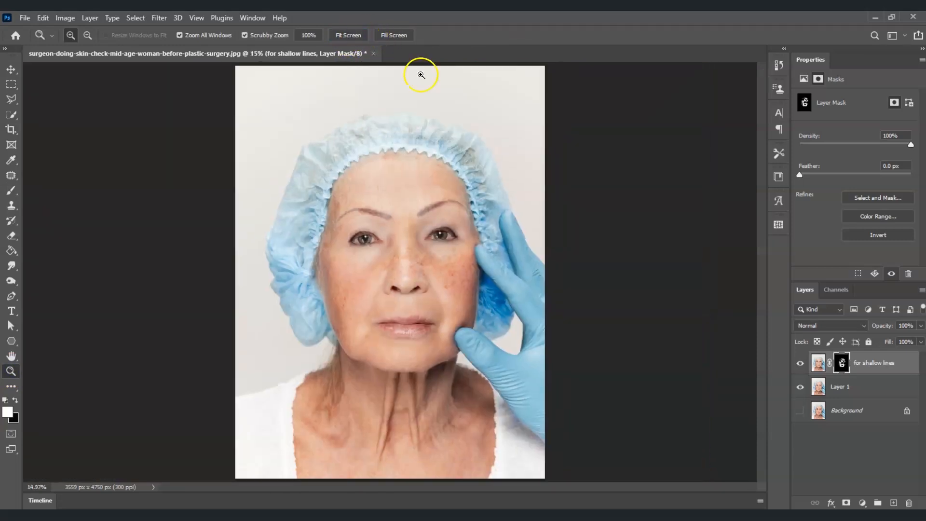